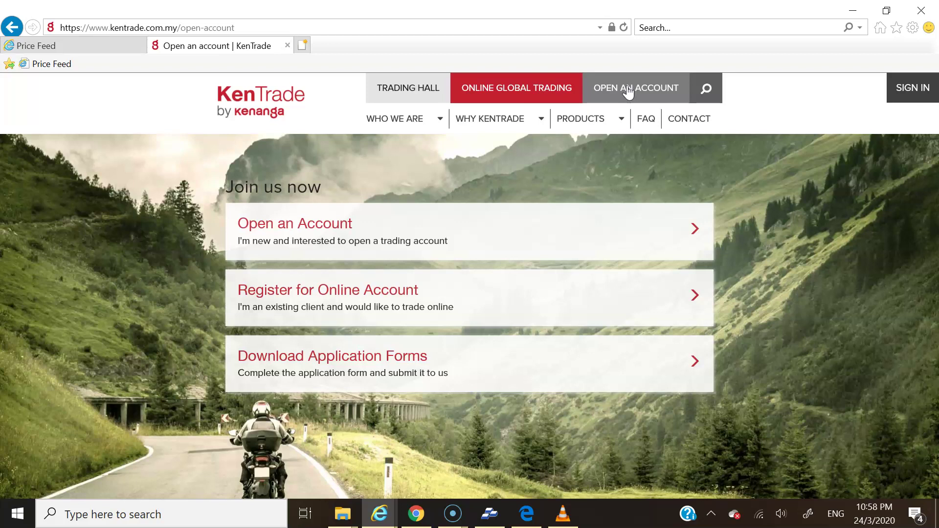
Start the online account registration as an interested non-client, accepting the terms and conditions and dismissing the tncview.pdf download
left_click(300, 293)
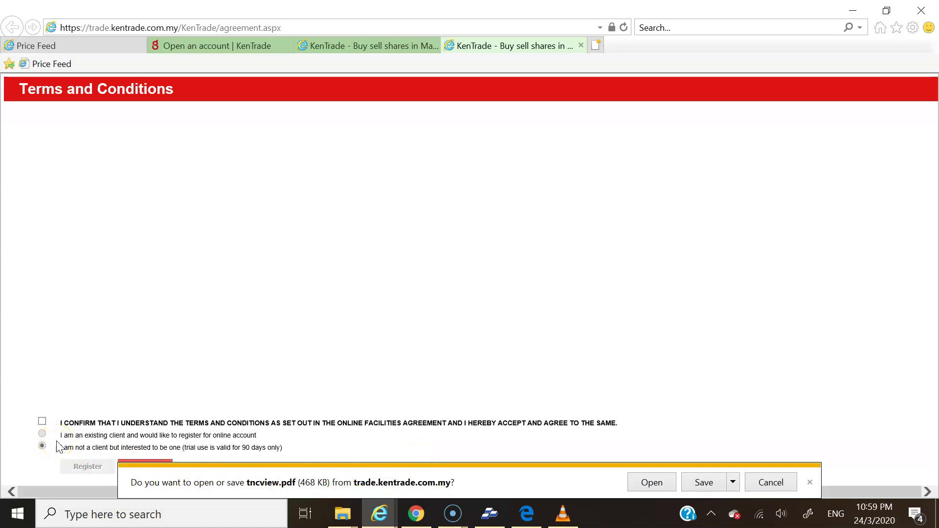
left_click(37, 423)
left_click(42, 422)
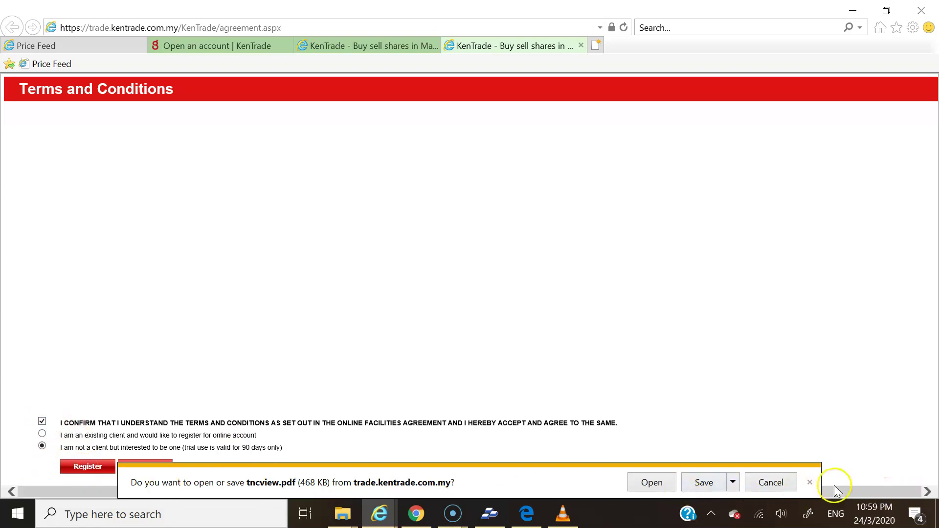
left_click(812, 483)
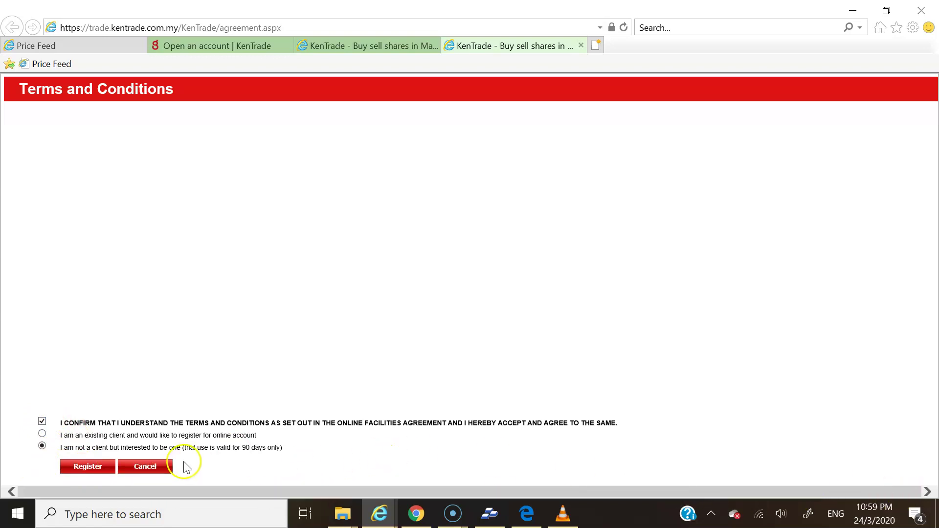
left_click(100, 466)
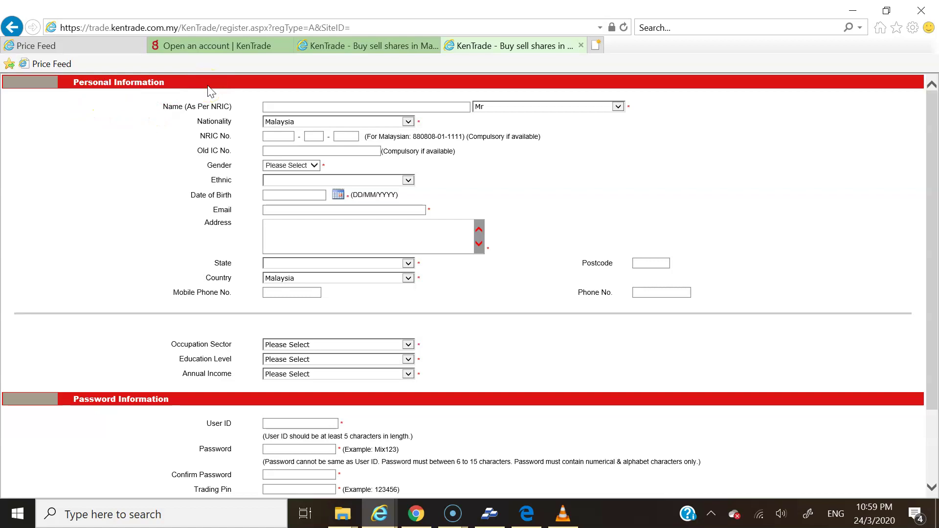
Examine the name, title and nationality fields of the Personal Information section, choosing Mr as the title
scroll(231, 83, "down", 1)
scroll(308, 147, "up", 1)
left_click(314, 107)
left_click(619, 108)
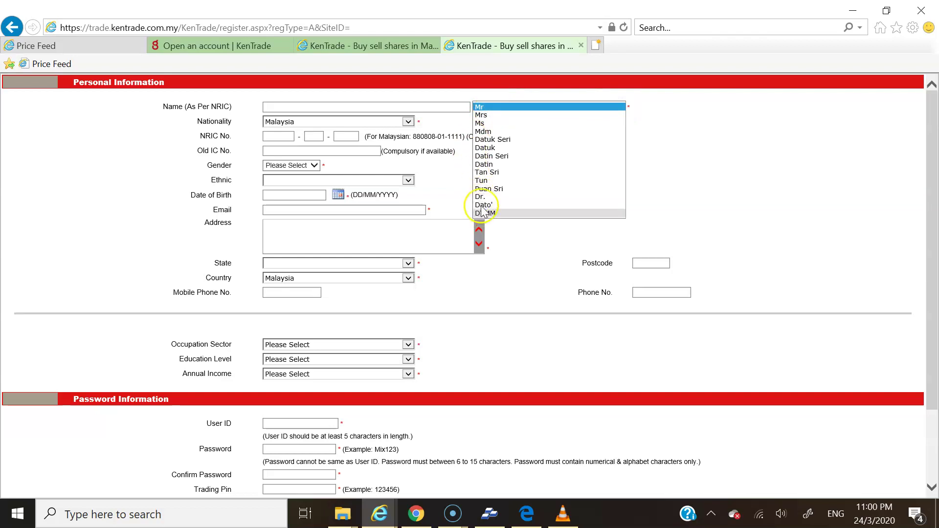
left_click(491, 107)
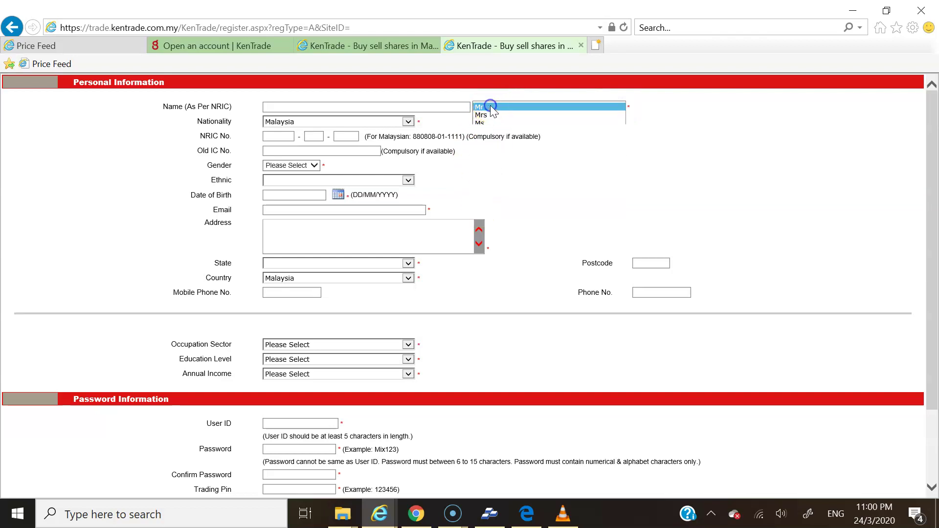
left_click(407, 121)
left_click(406, 122)
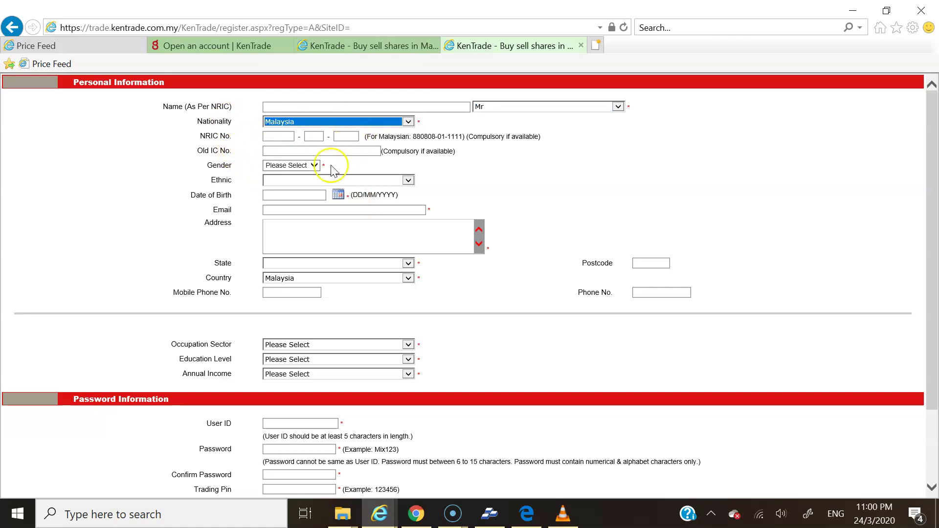
Examine the gender and ethnic options, the date of birth calendar and the email field without entering any details
left_click(314, 166)
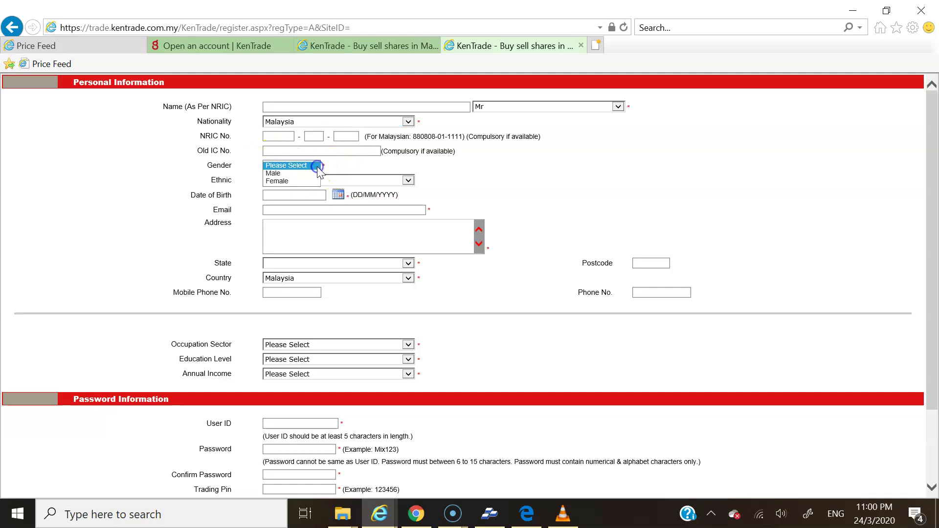
left_click(316, 166)
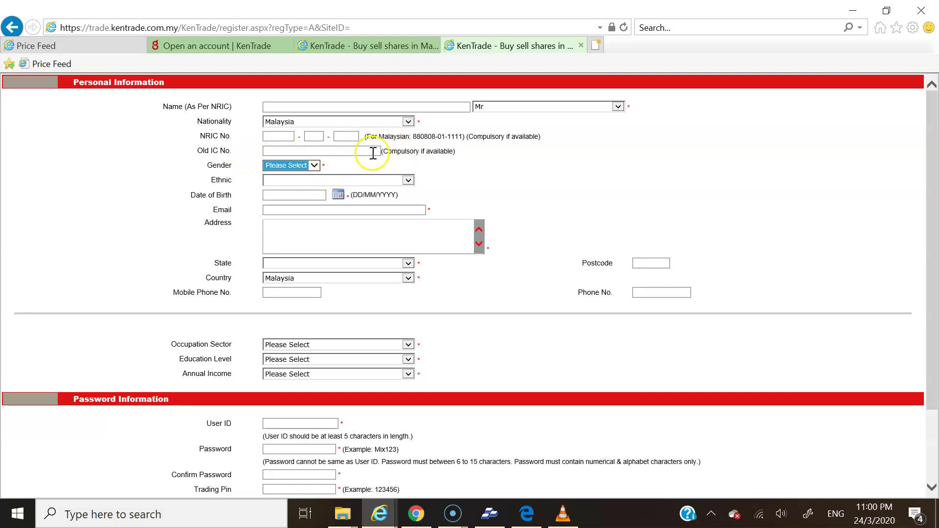
left_click(410, 180)
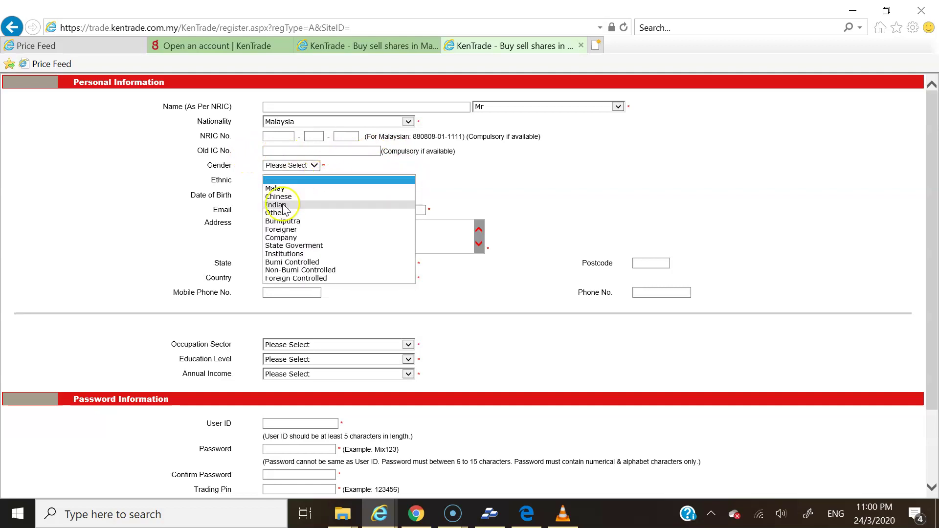
left_click(443, 188)
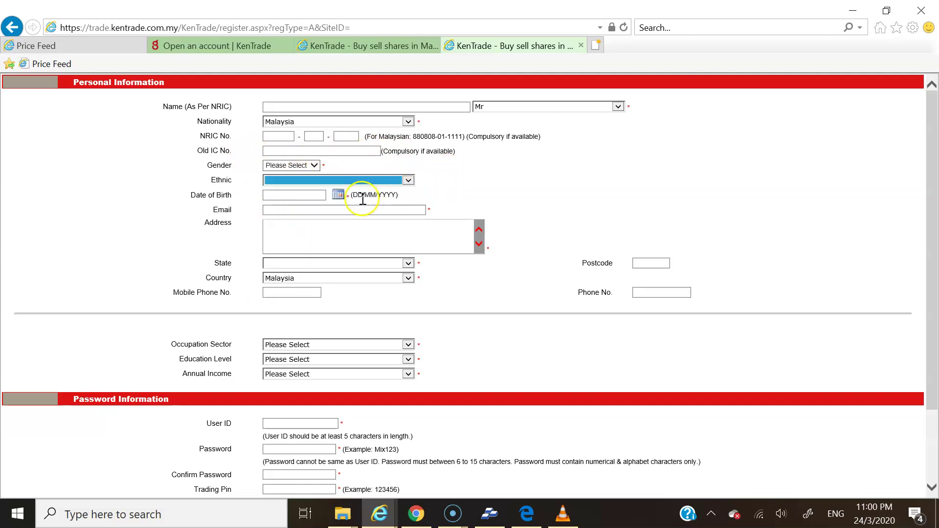
left_click(338, 195)
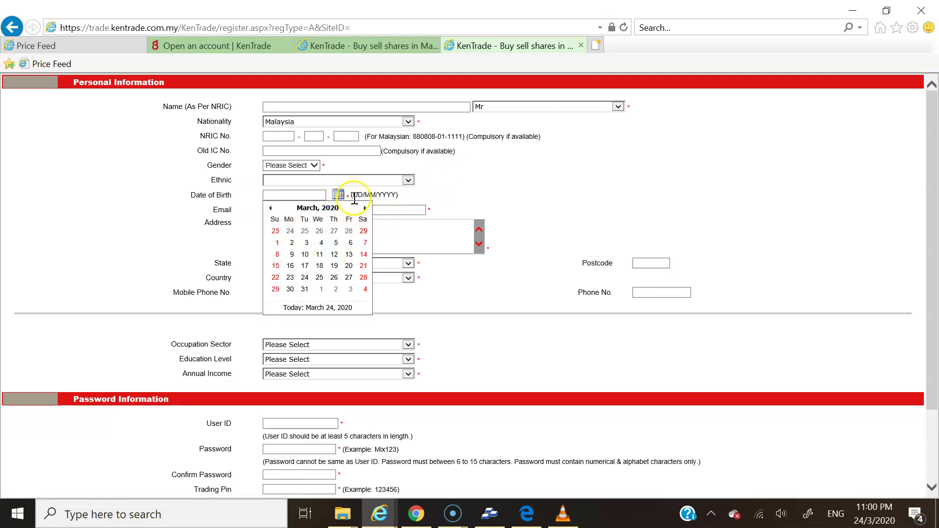
left_click(398, 198)
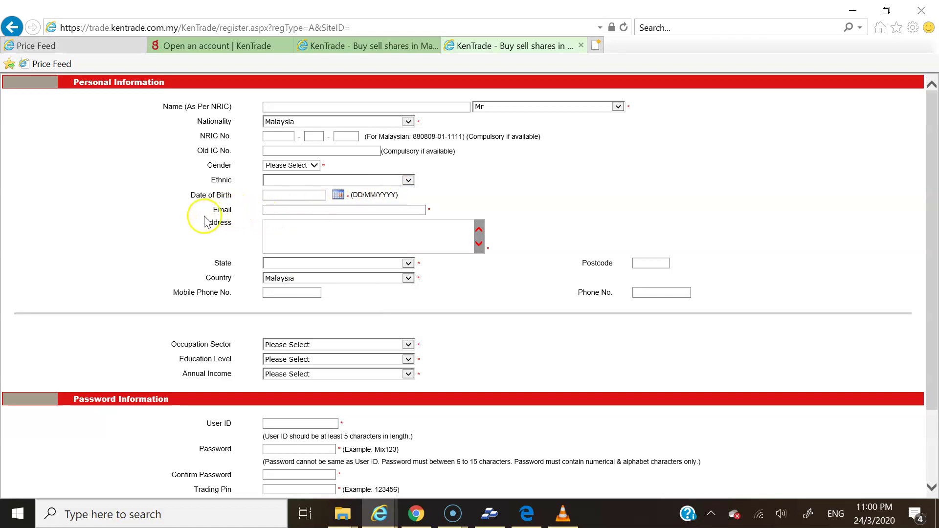
left_click(277, 210)
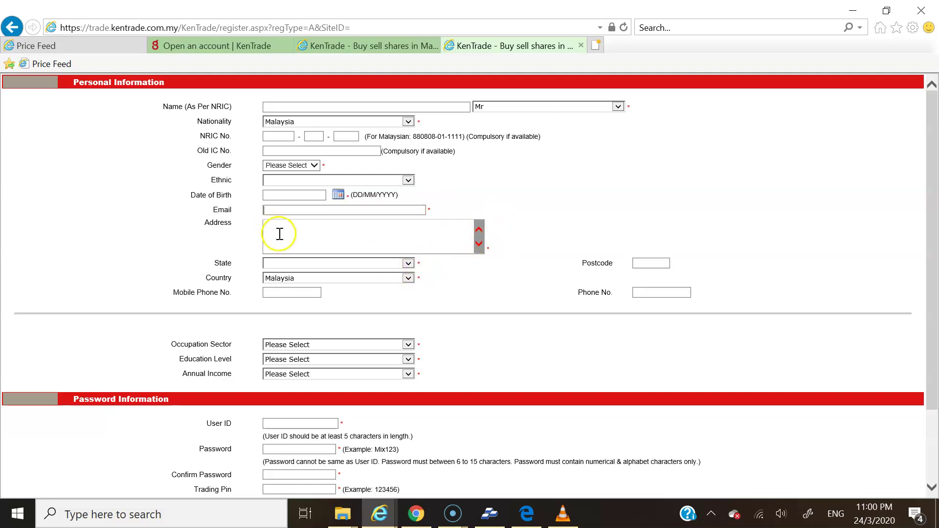
Examine the state and country choices and the mobile phone and postcode fields of the registration form
left_click(274, 263)
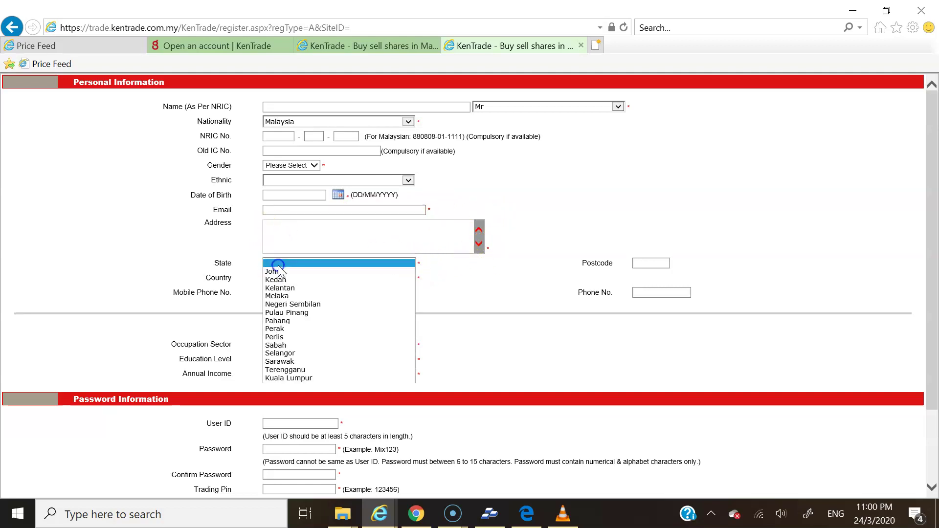
left_click(434, 267)
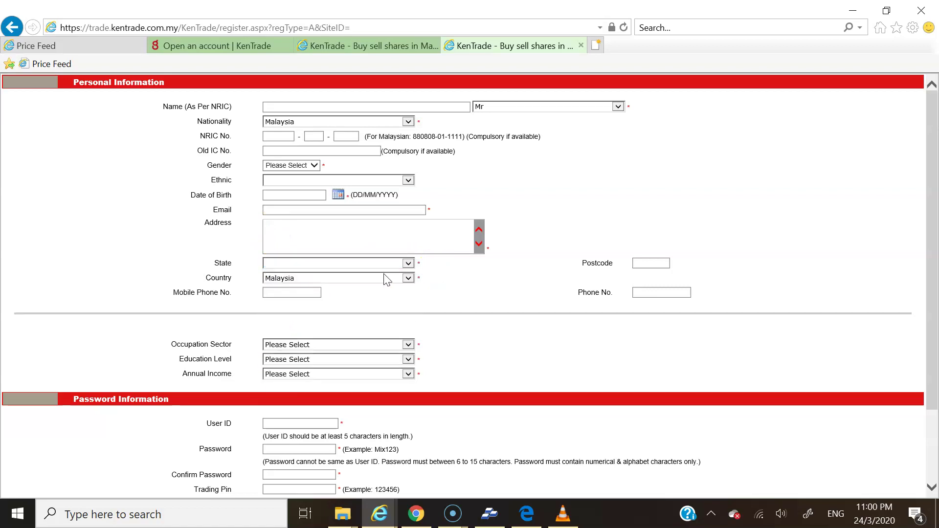
left_click(339, 281)
left_click(339, 281)
left_click(302, 294)
left_click(655, 264)
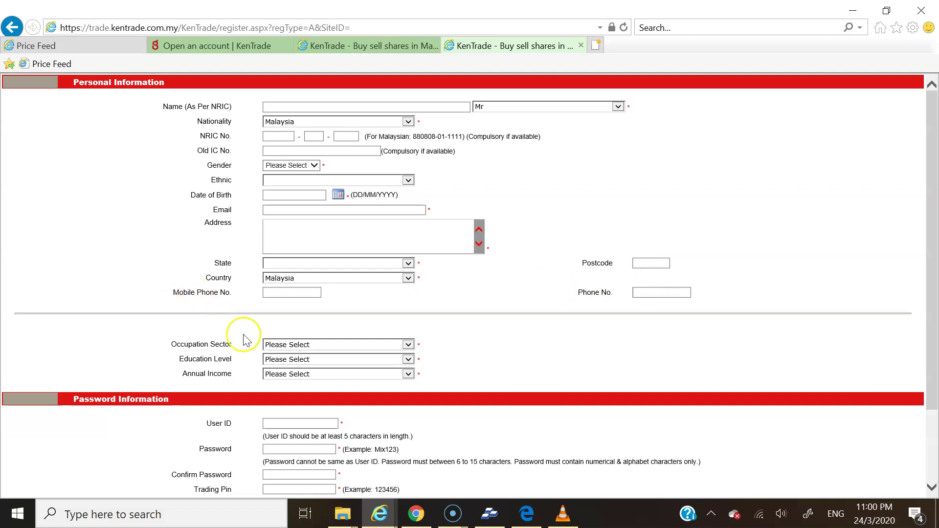
Examine the occupation sector, education level and annual income options, leaving the occupation sector at Please Select
left_click(411, 345)
left_click(411, 343)
scroll(442, 337, "down", 1)
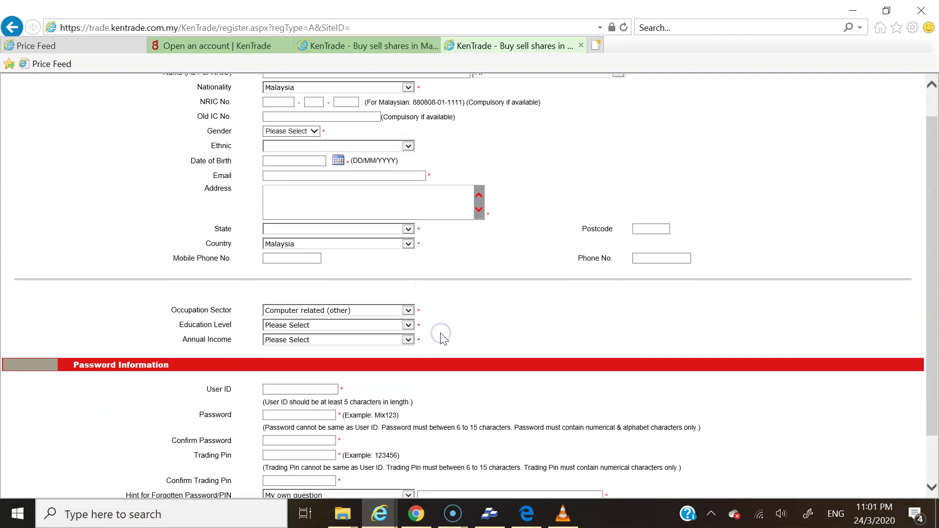
left_click(408, 313)
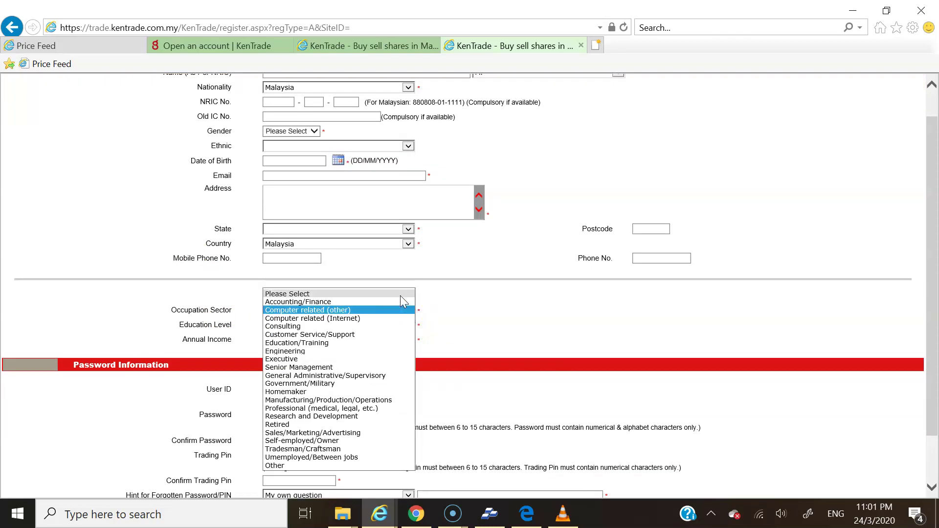
left_click(400, 296)
left_click(358, 328)
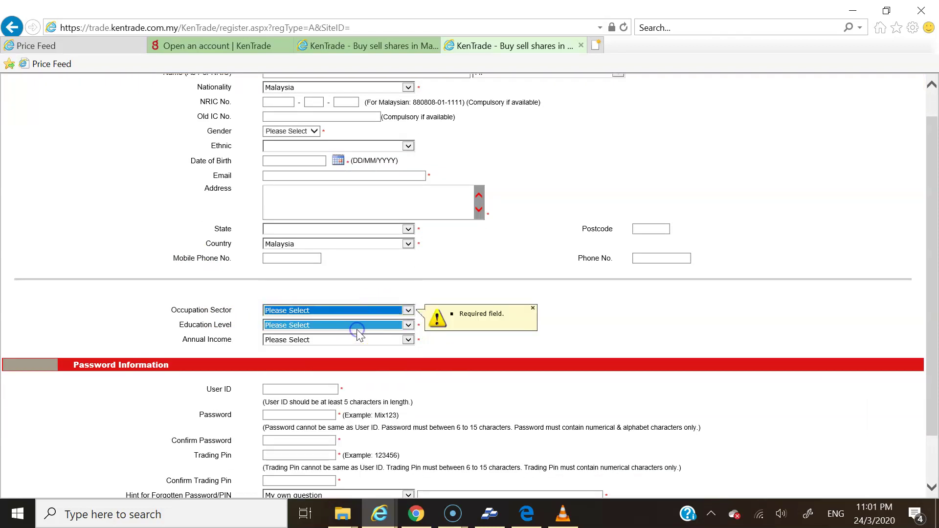
left_click(381, 342)
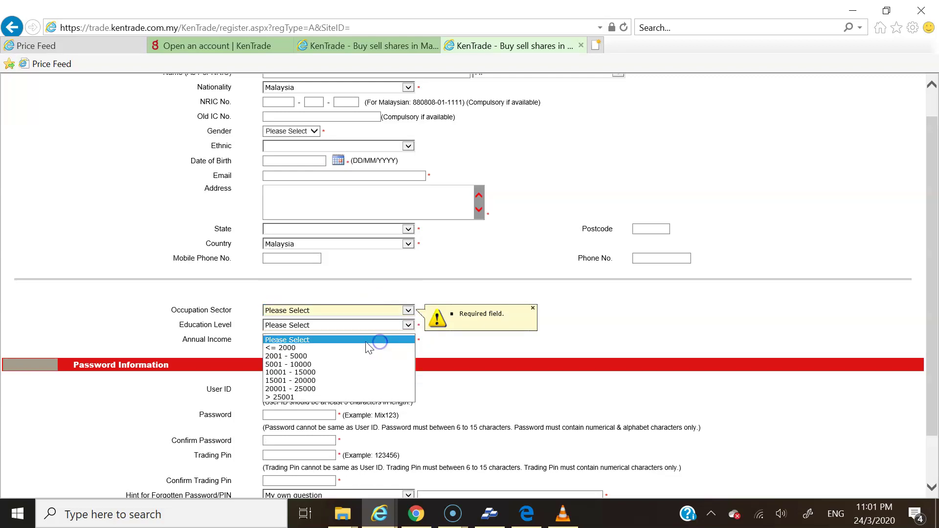
left_click(429, 396)
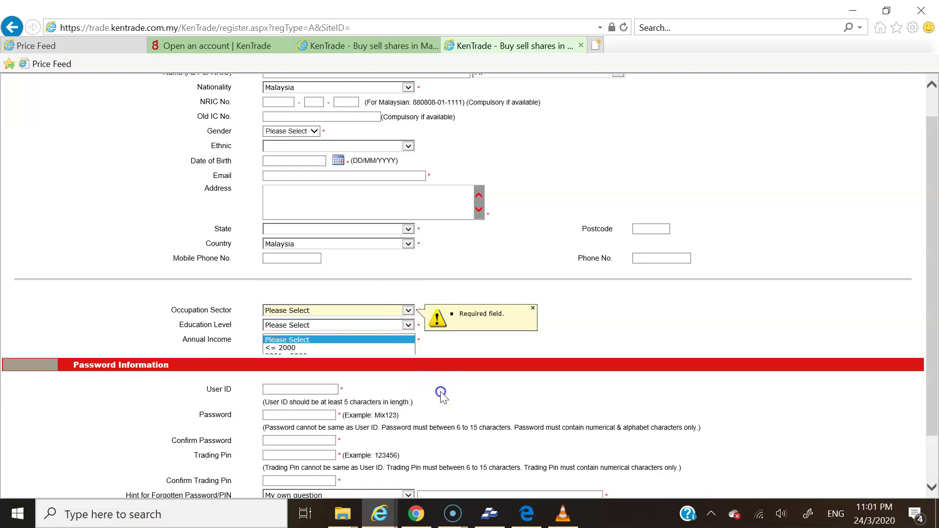
Examine the Password Information section, including the password, trading PIN and forgotten-password hint question fields
scroll(435, 392, "down", 1)
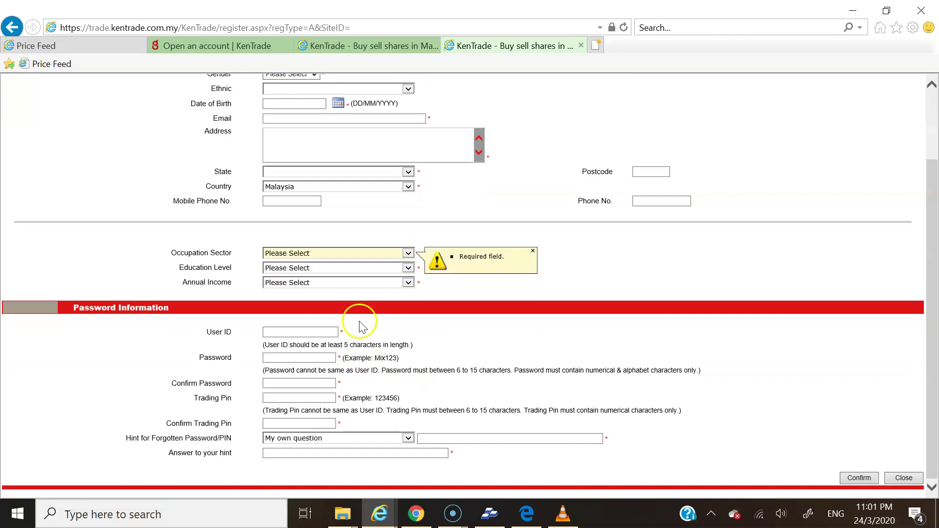
scroll(313, 315, "up", 1)
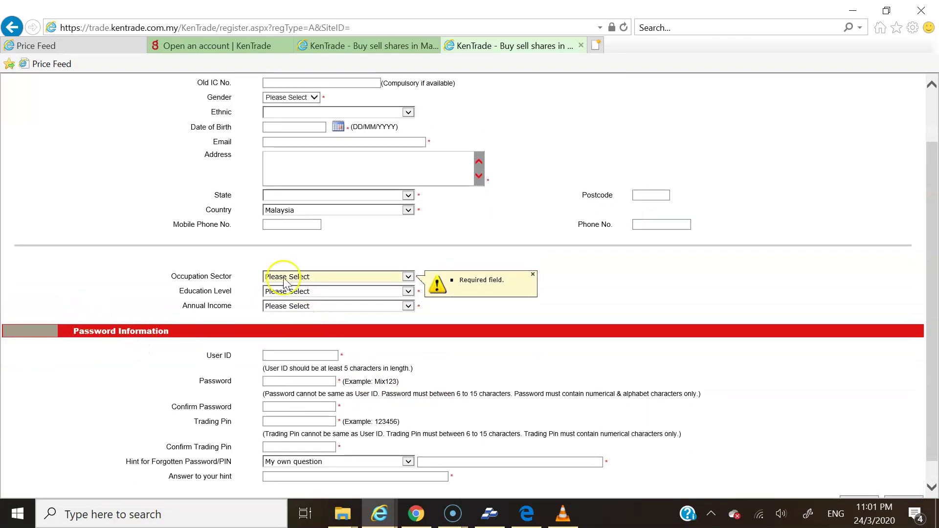
scroll(270, 268, "up", 1)
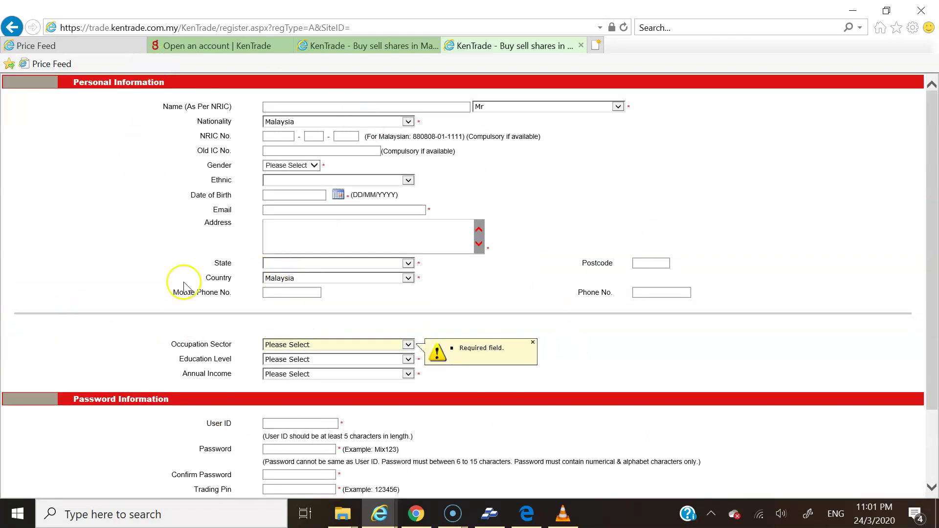
scroll(210, 331, "down", 2)
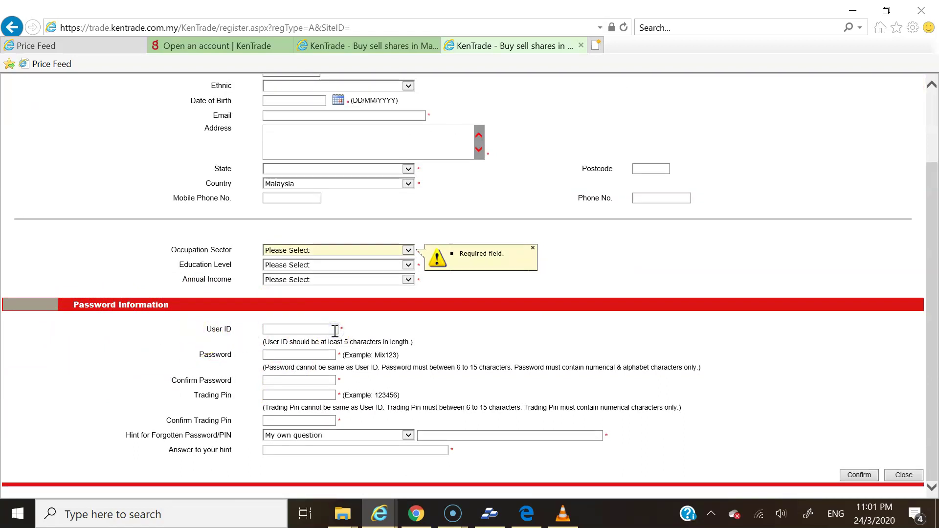
left_click(286, 358)
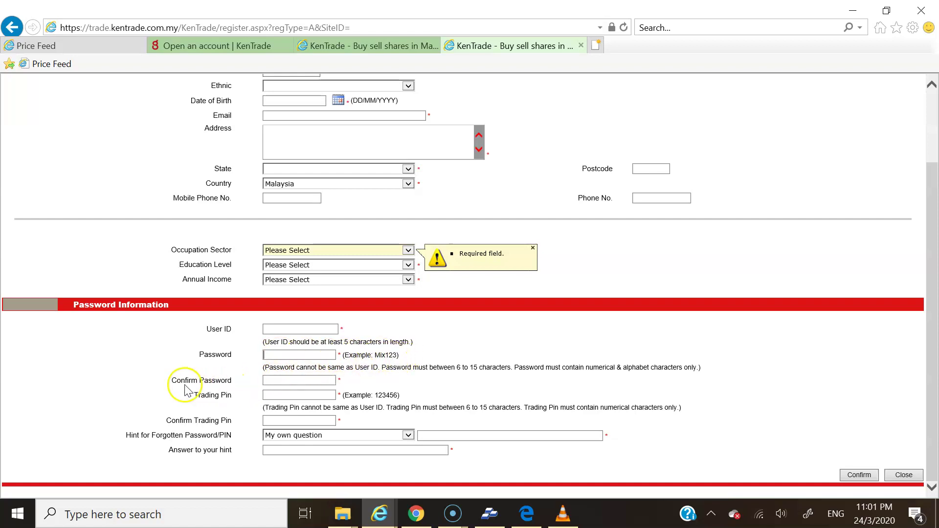
left_click(265, 381)
left_click(295, 397)
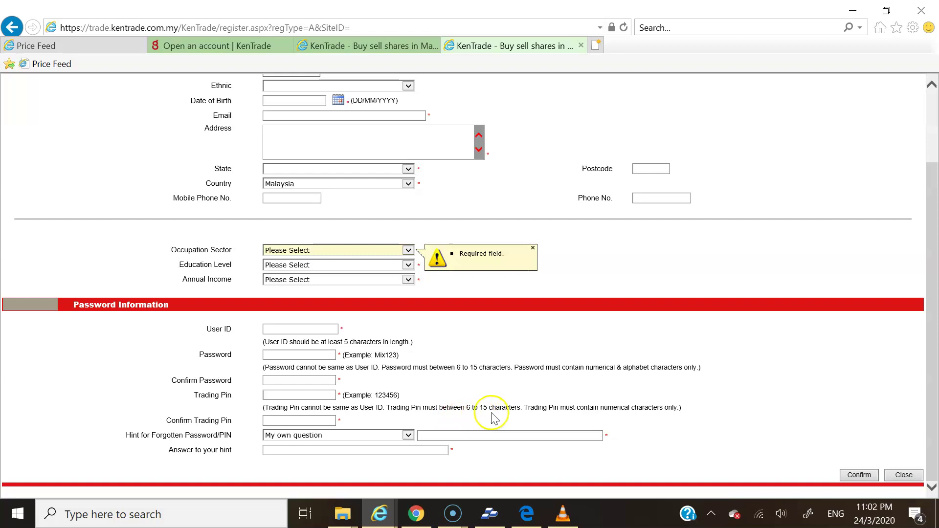
left_click(277, 397)
left_click(415, 434)
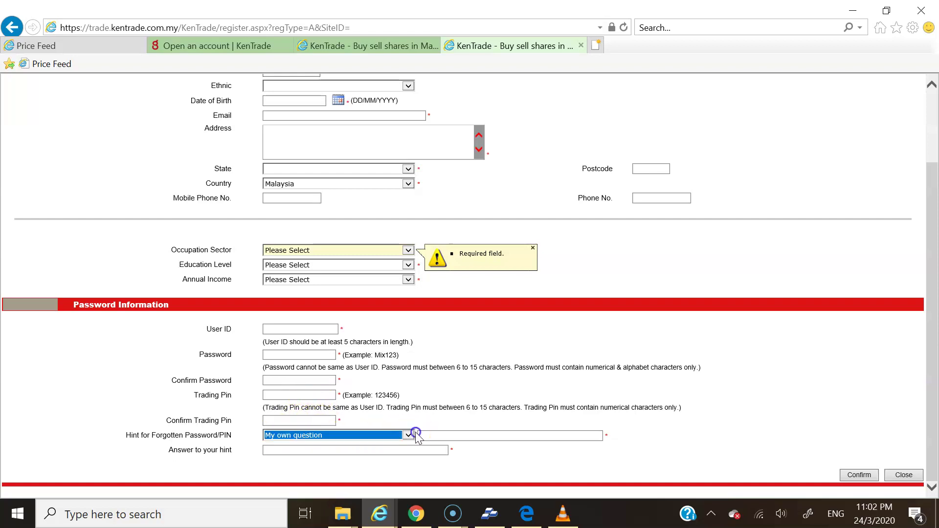
left_click(415, 435)
Review the whole registration form once more, from the personal details to the password section
scroll(277, 381, "up", 2)
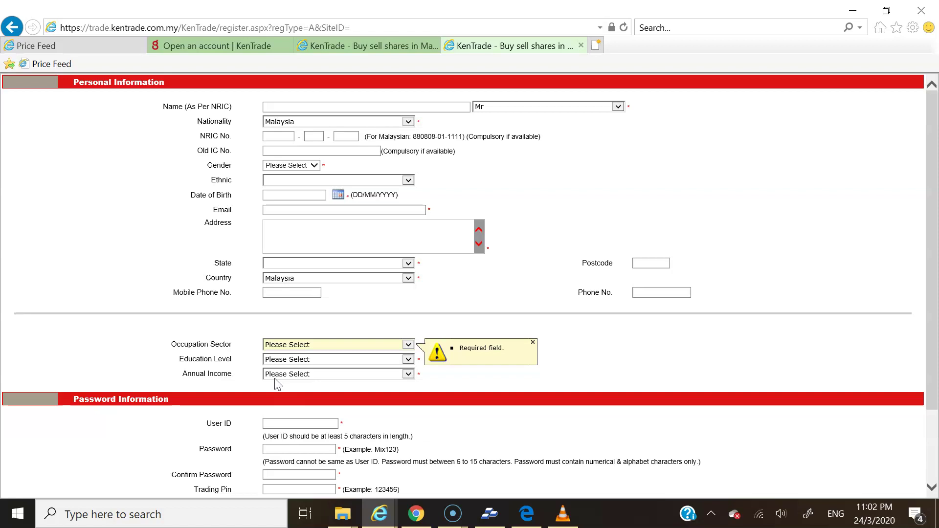
scroll(277, 385, "down", 2)
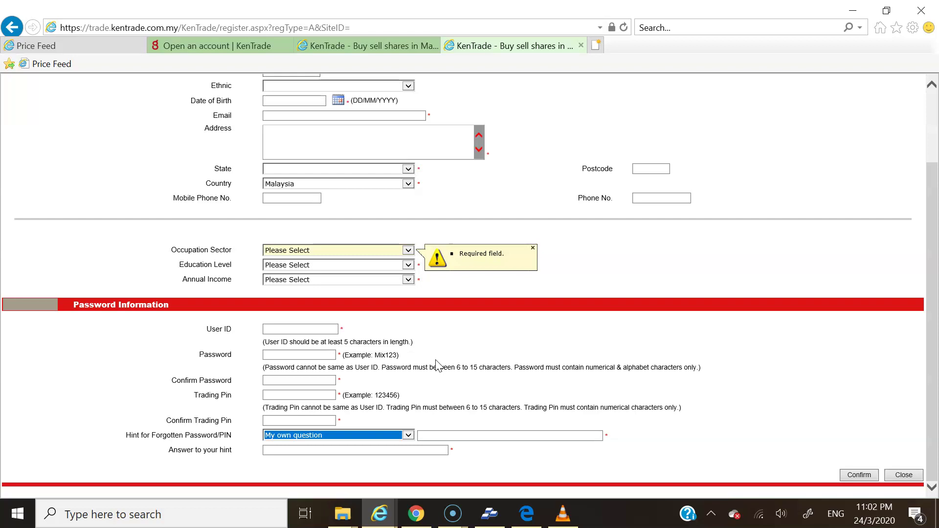
scroll(437, 364, "up", 2)
scroll(437, 364, "down", 2)
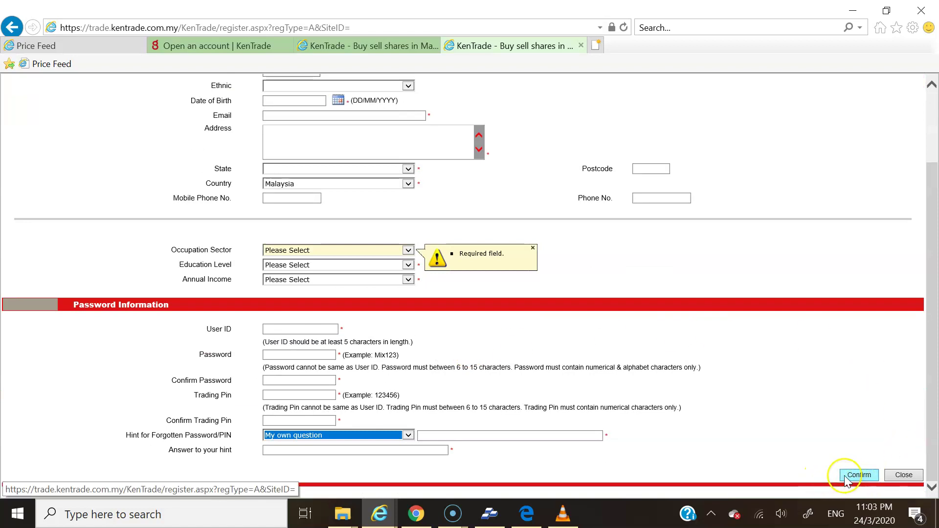
Try the form's close option but keep its tab open, and switch to the Price Feed page
left_click(913, 478)
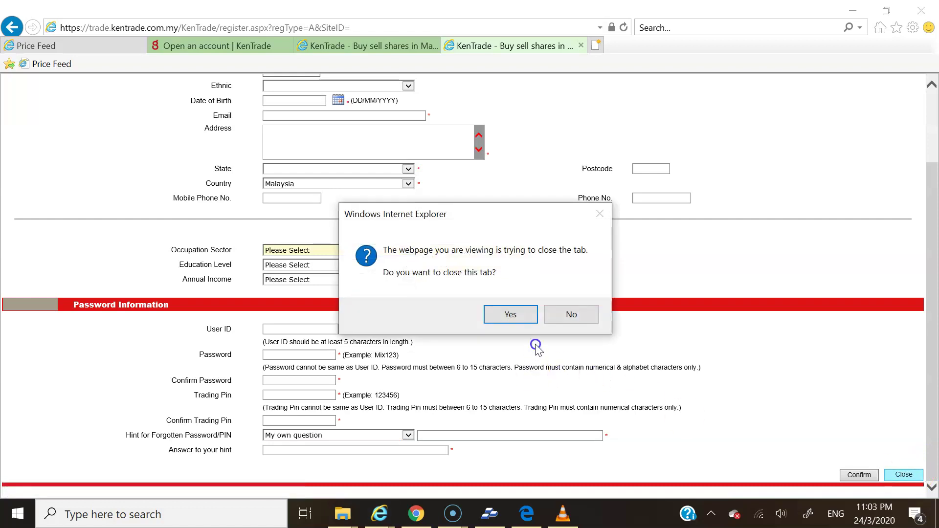
left_click(574, 318)
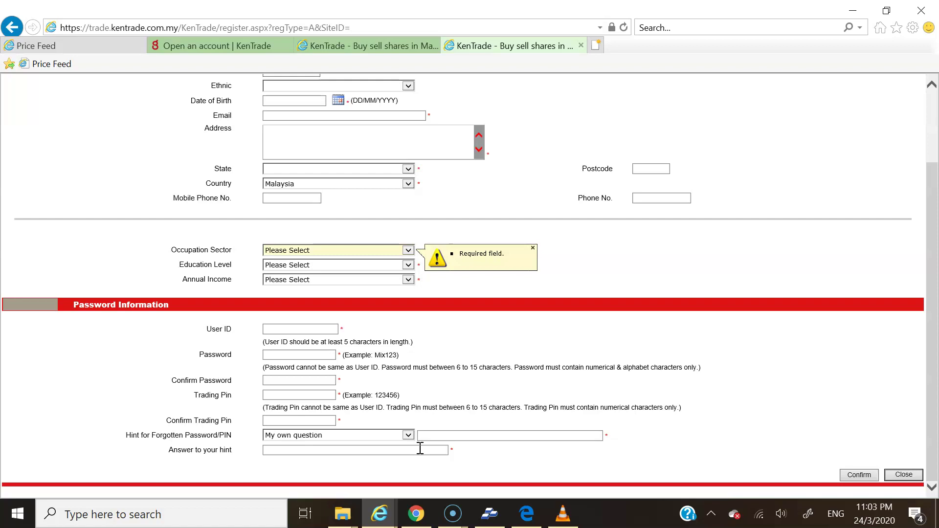
left_click(91, 49)
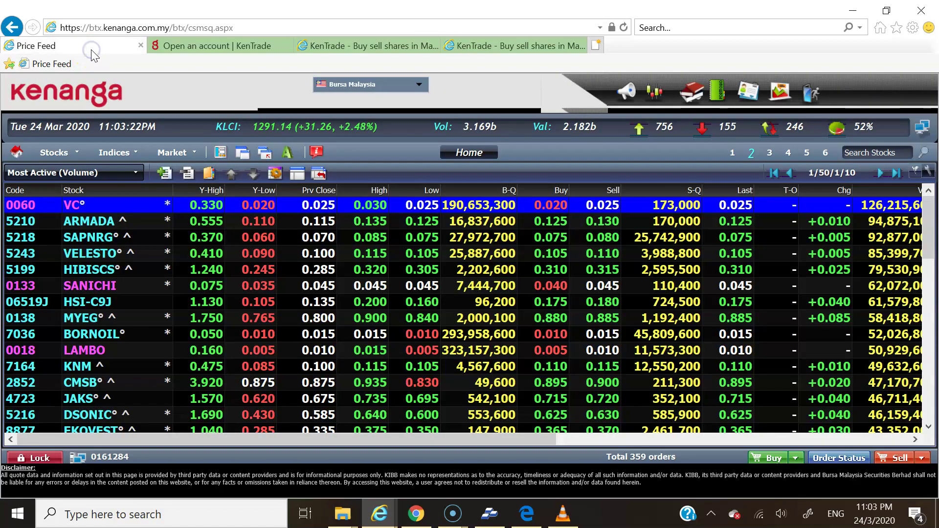
Bring up the KenTrade sign-in form from the Open an Account page, revisiting the trial registration form along the way
left_click(312, 45)
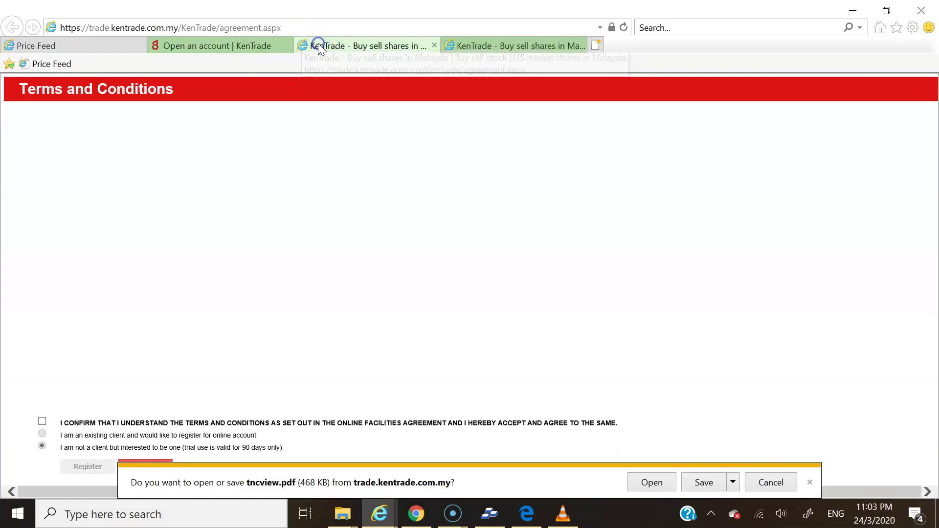
left_click(274, 46)
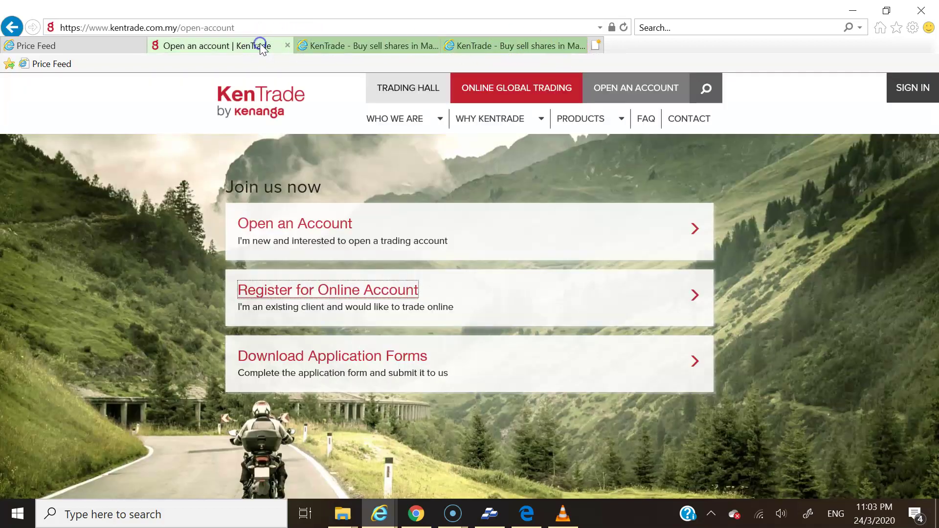
left_click(892, 91)
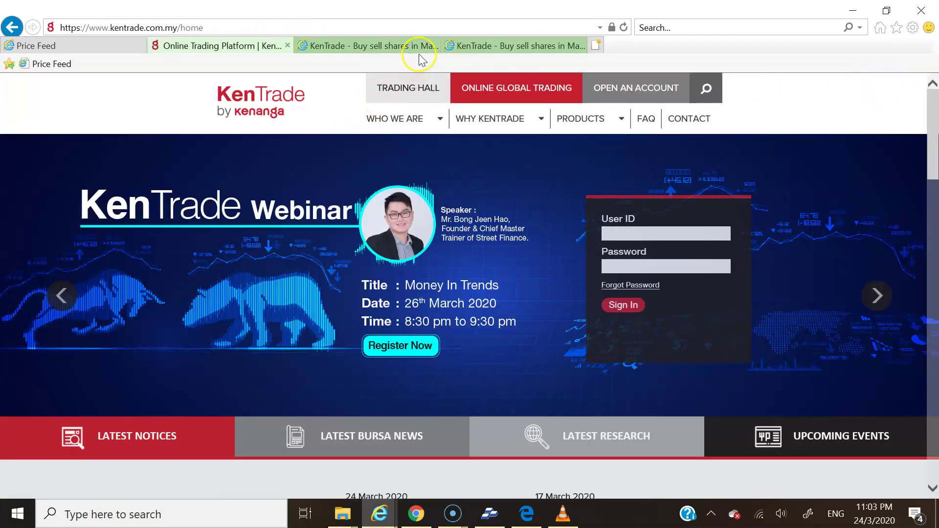
left_click(418, 49)
left_click(484, 52)
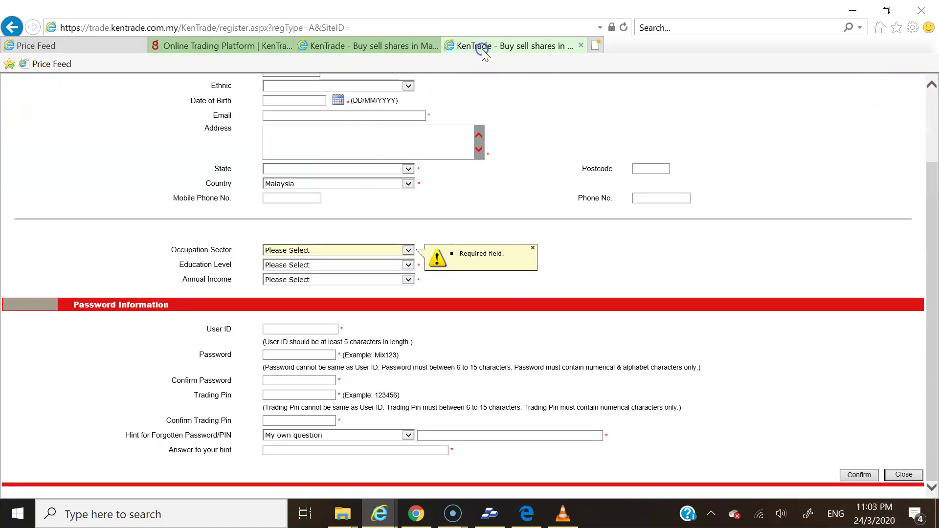
left_click(167, 45)
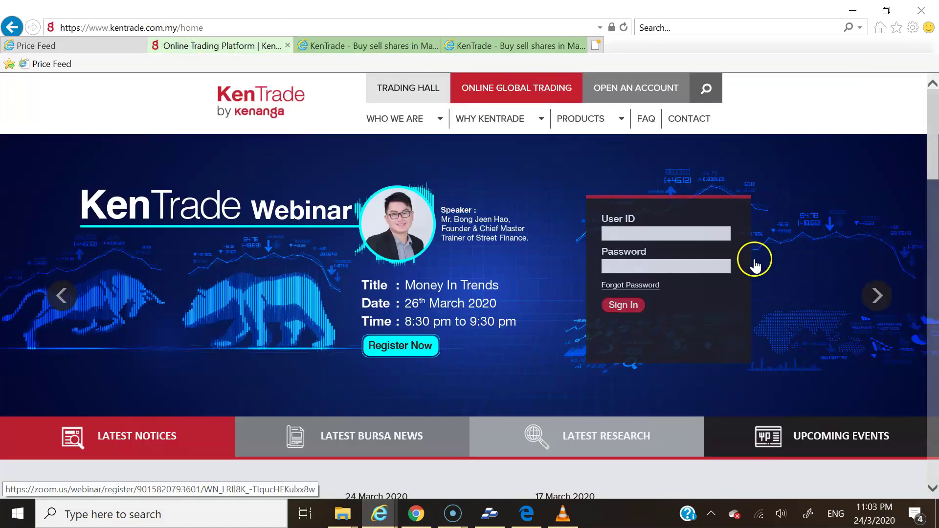
Sign in to KenTrade with the saved user ID and its stored account password
left_click(702, 236)
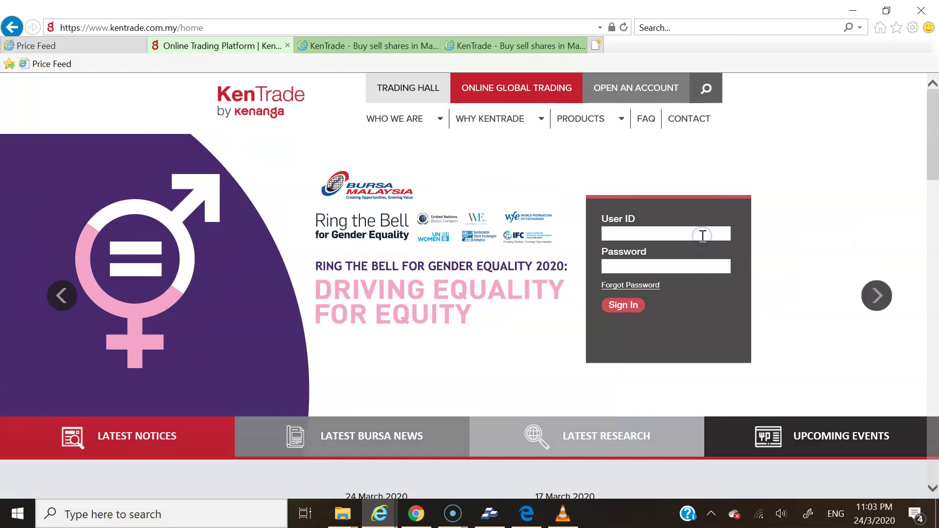
type("z")
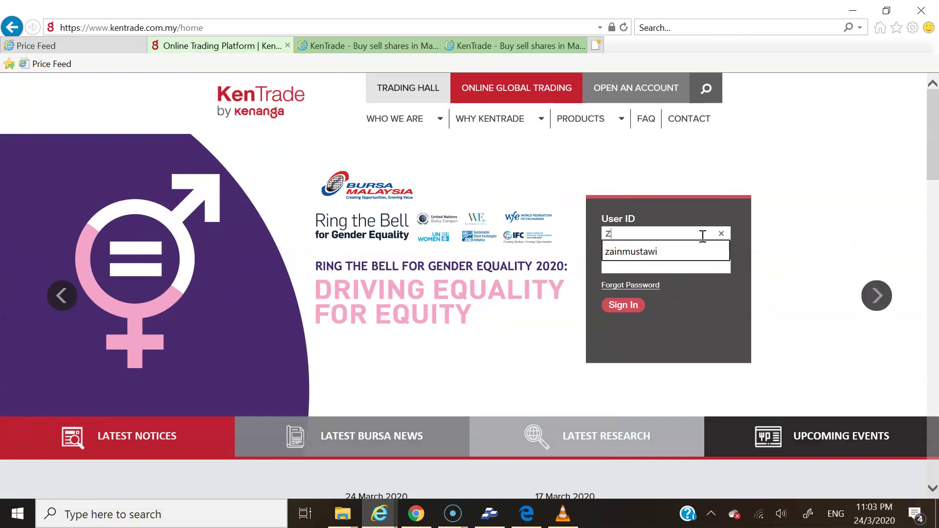
left_click(671, 253)
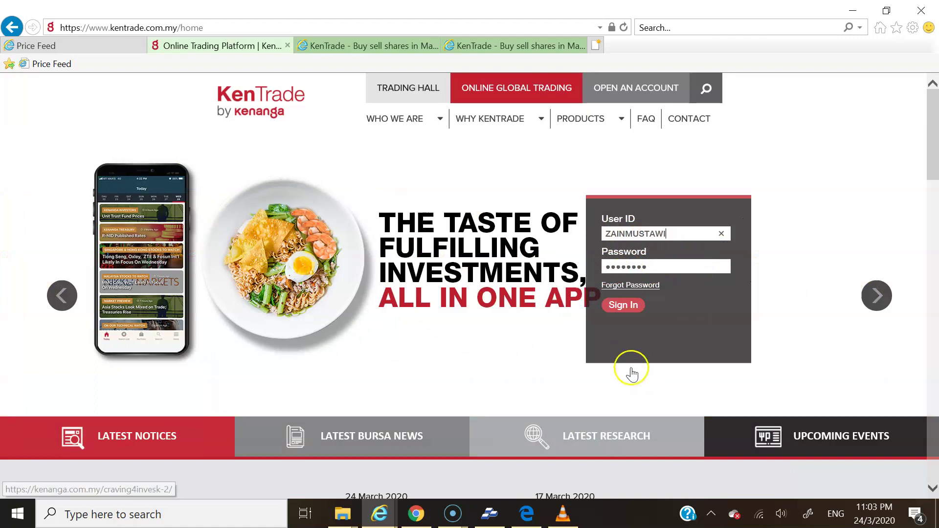
left_click(623, 306)
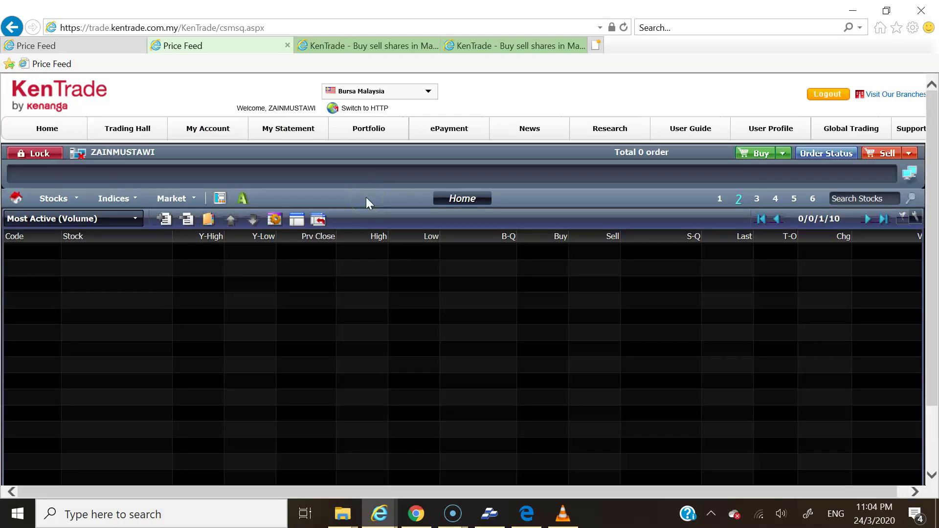
Examine the Most Active (Volume) stock list, looking at the price and volume columns for VC, ARMADA and SAPNRG
left_click(414, 275)
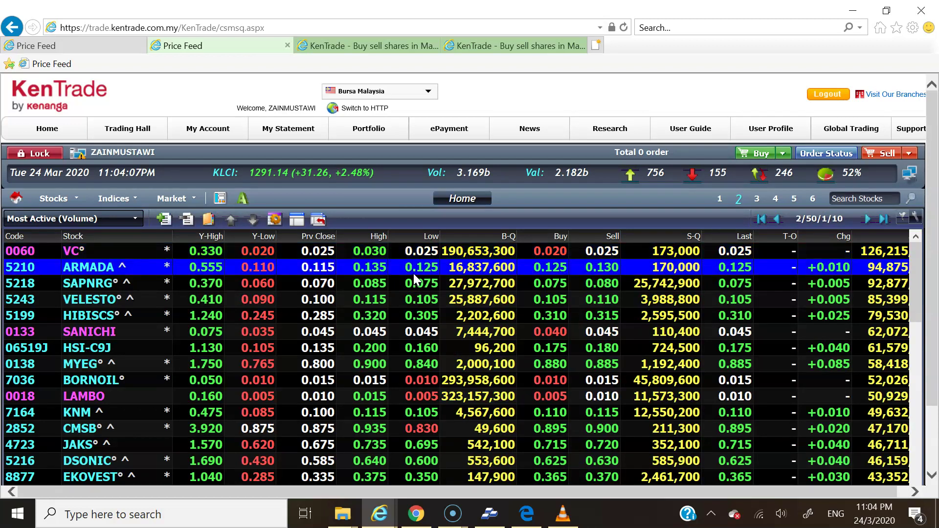
left_click(420, 265)
left_click(440, 255)
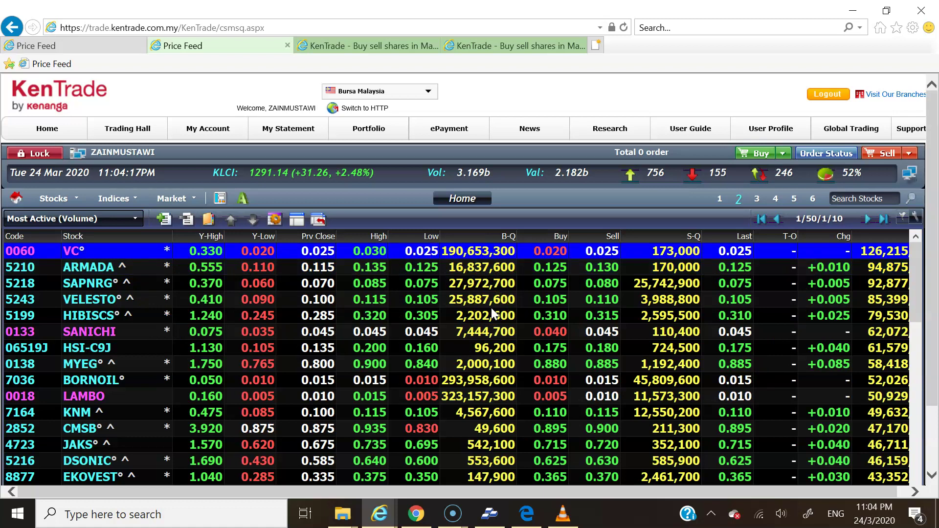
left_click(575, 284)
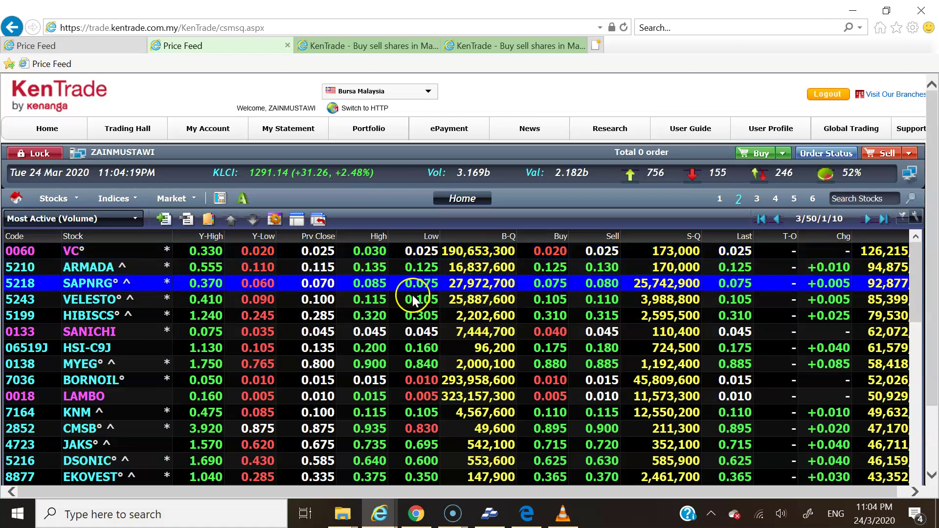
left_click(497, 267)
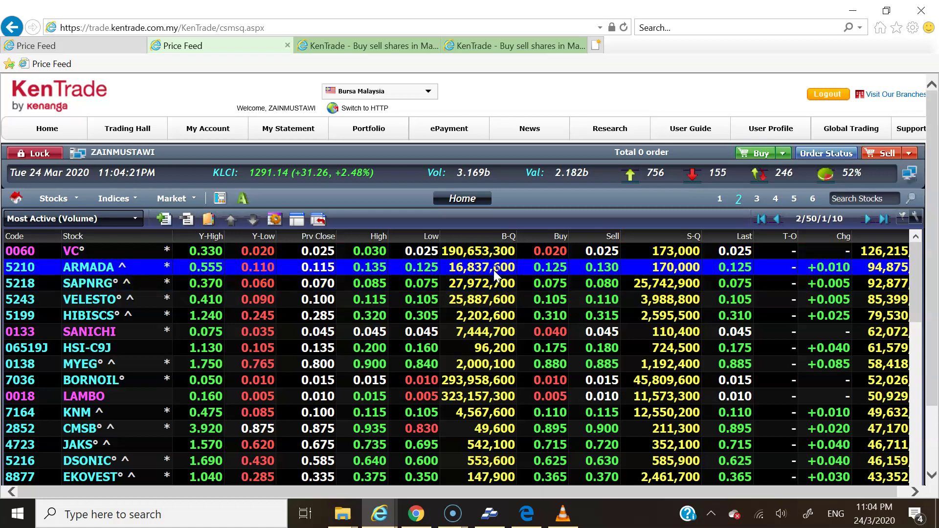
left_click(478, 257)
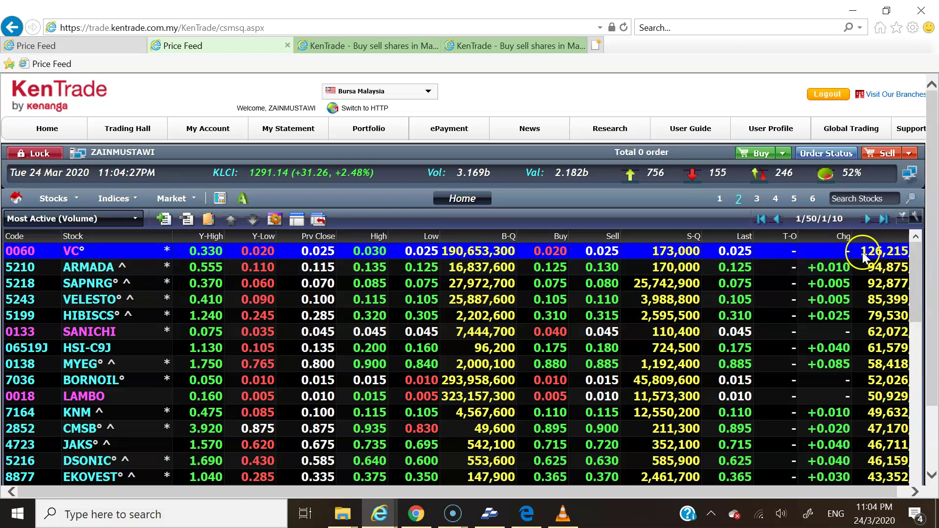
scroll(739, 253, "down", 6)
scroll(738, 254, "up", 4)
scroll(738, 253, "up", 6)
left_click(738, 251)
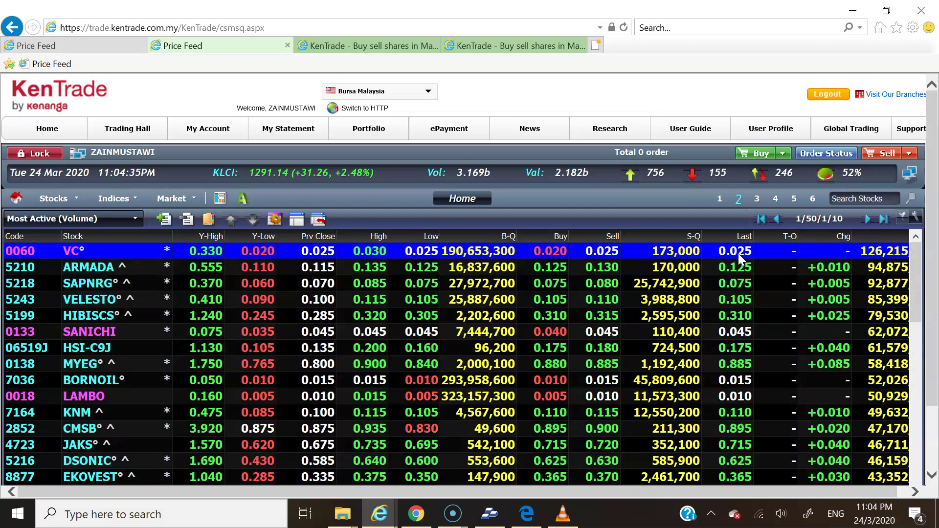